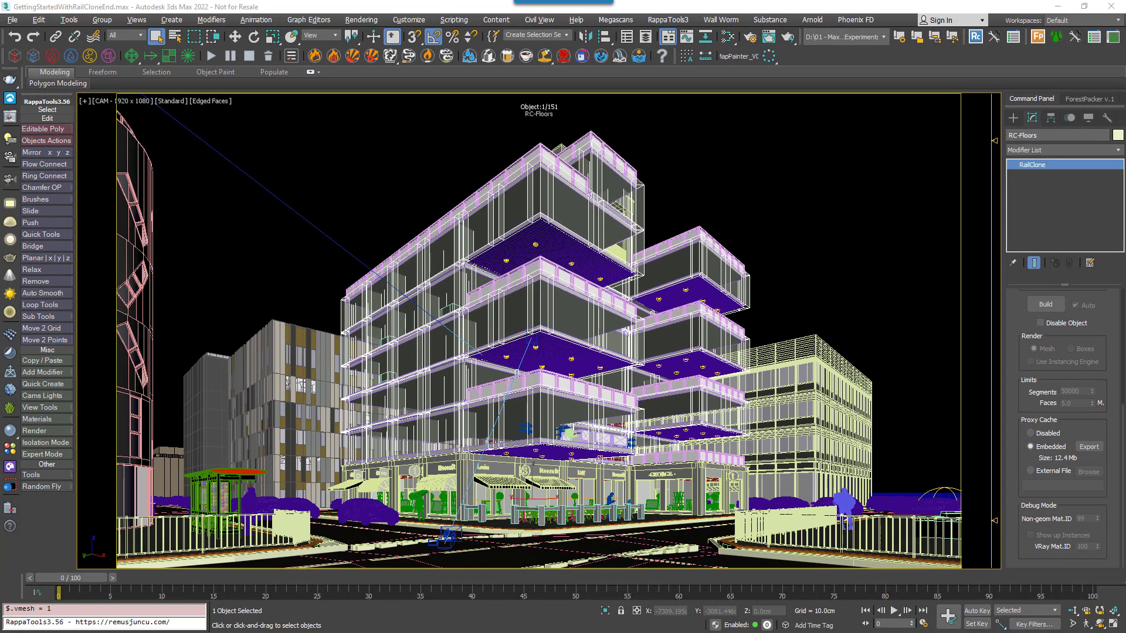
Open the RailClone Lister and add the Proxy Mode and Build Time columns to it
{"action": "left_click", "coordinate": [1014, 37]}
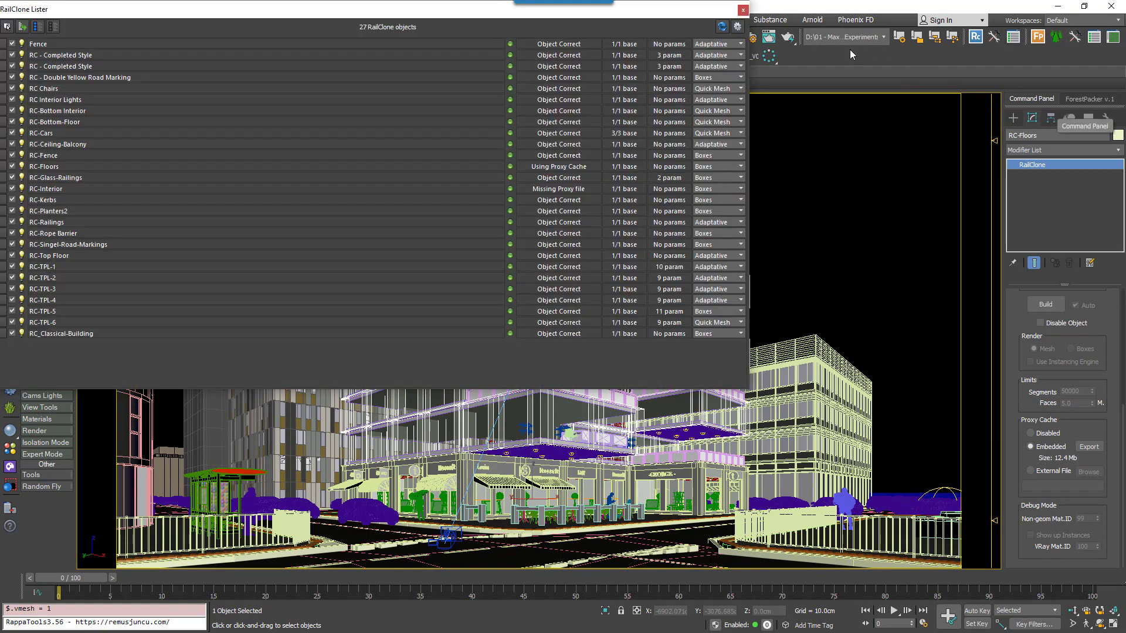
{"action": "left_click", "coordinate": [737, 26]}
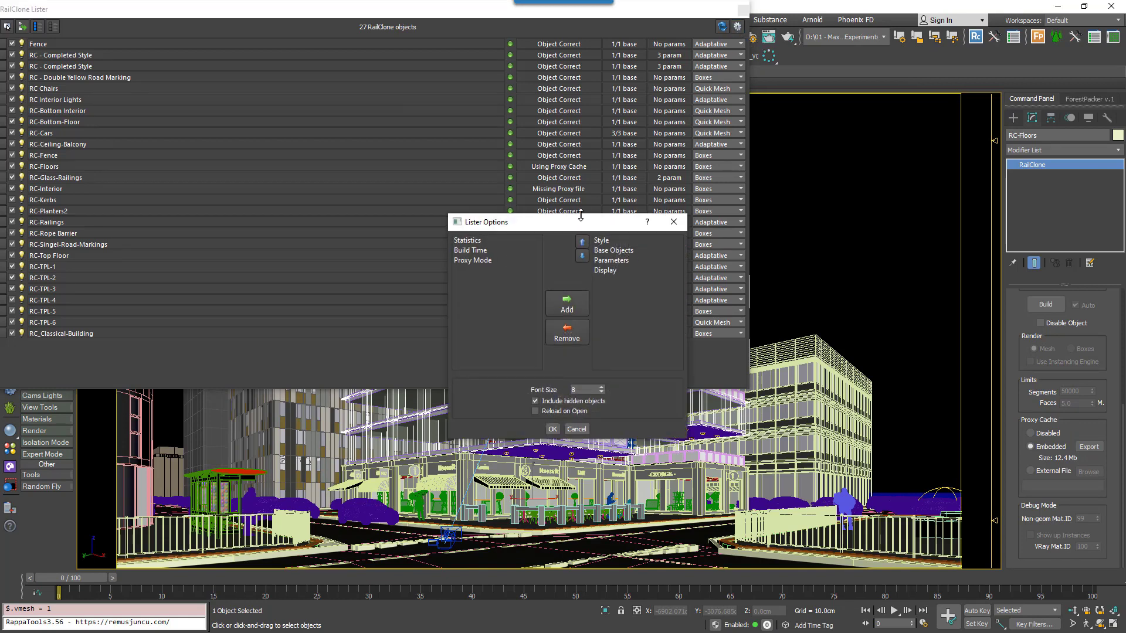
{"action": "left_click", "coordinate": [475, 260]}
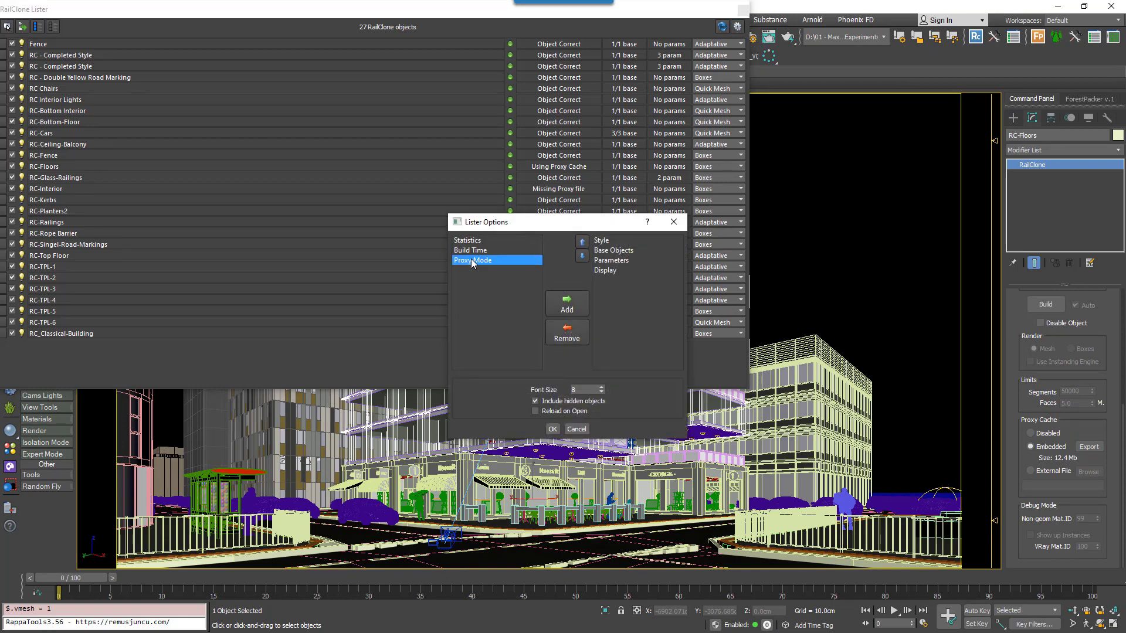
{"action": "left_click", "coordinate": [467, 252]}
{"action": "left_click", "coordinate": [586, 304]}
{"action": "left_click", "coordinate": [564, 308]}
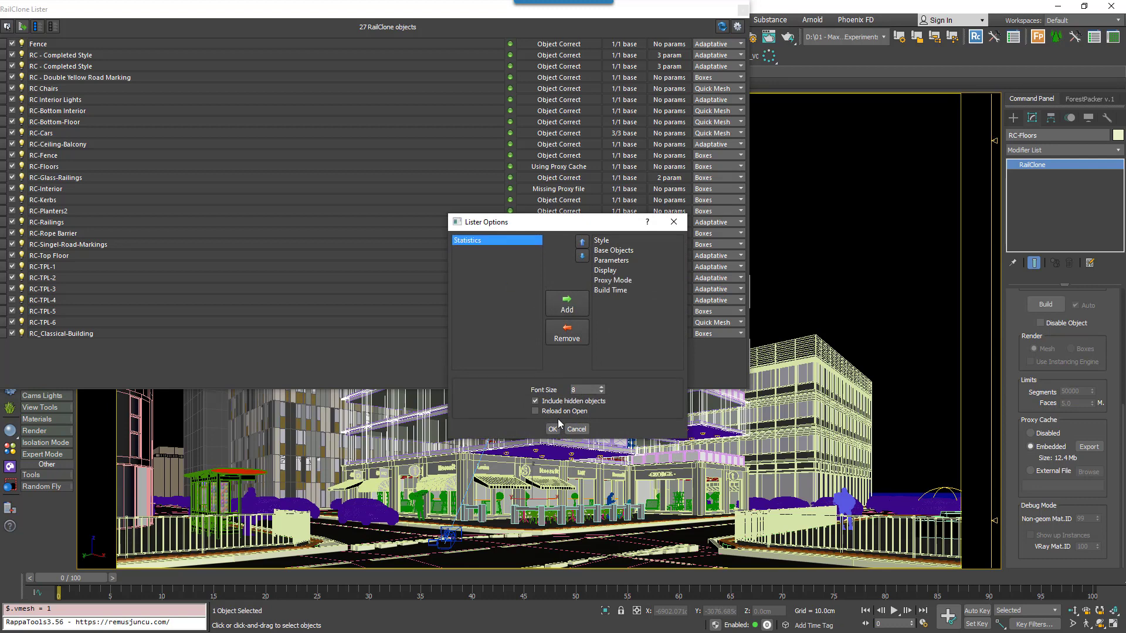
{"action": "left_click", "coordinate": [553, 428]}
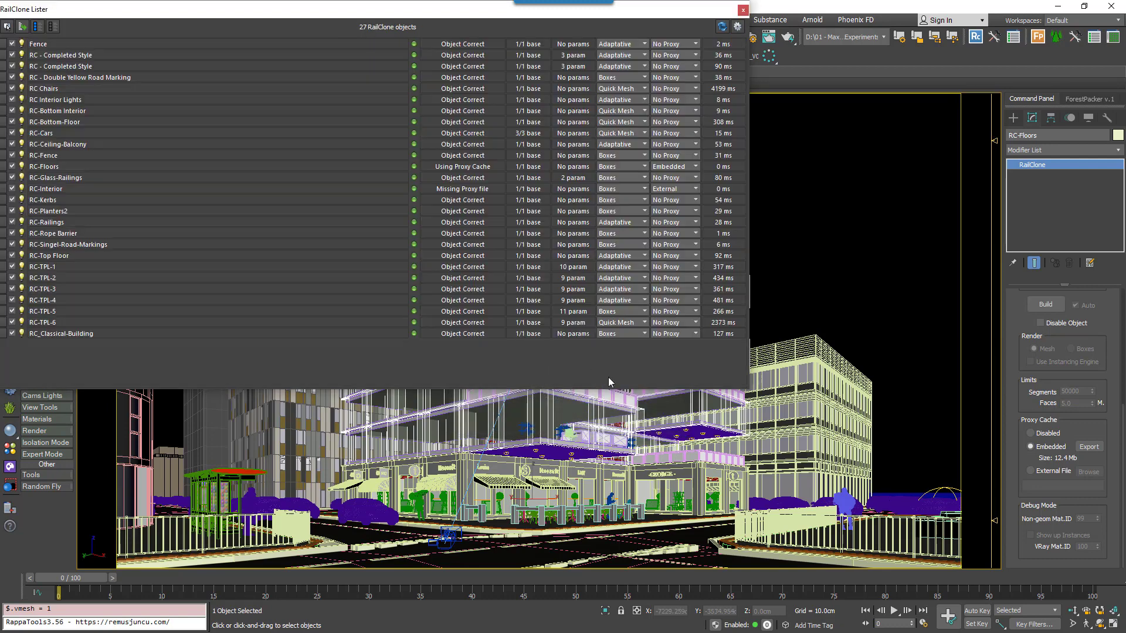
Set the proxy mode of Fence and the first RC - Completed Style object to Embedded
{"action": "left_click", "coordinate": [725, 89]}
{"action": "left_click", "coordinate": [694, 44]}
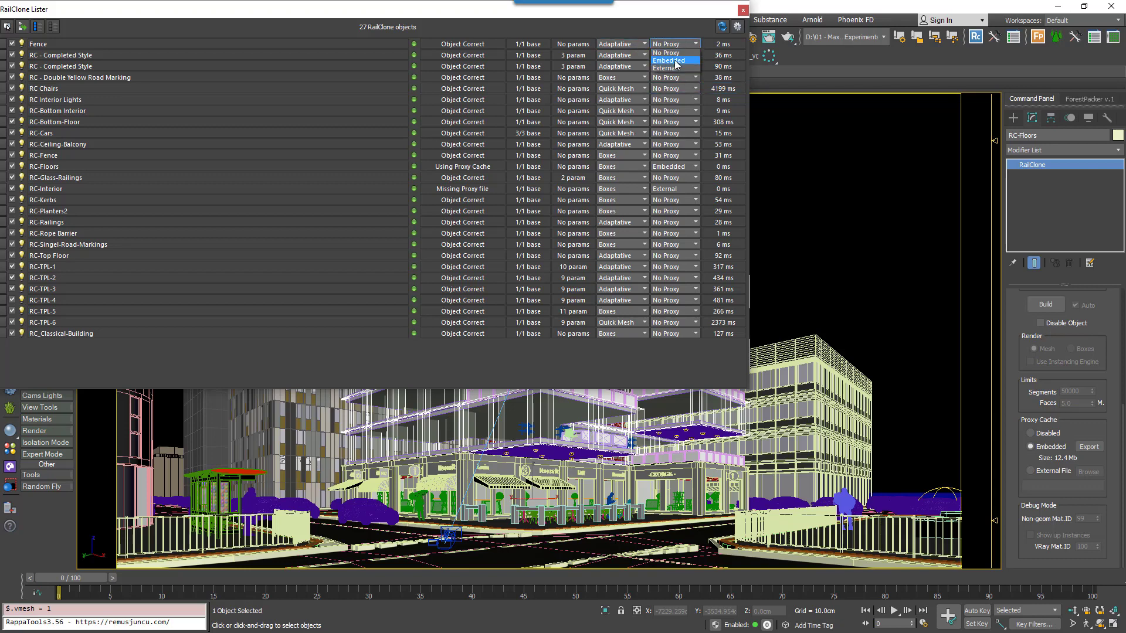
{"action": "left_click", "coordinate": [677, 60]}
{"action": "left_click", "coordinate": [674, 55]}
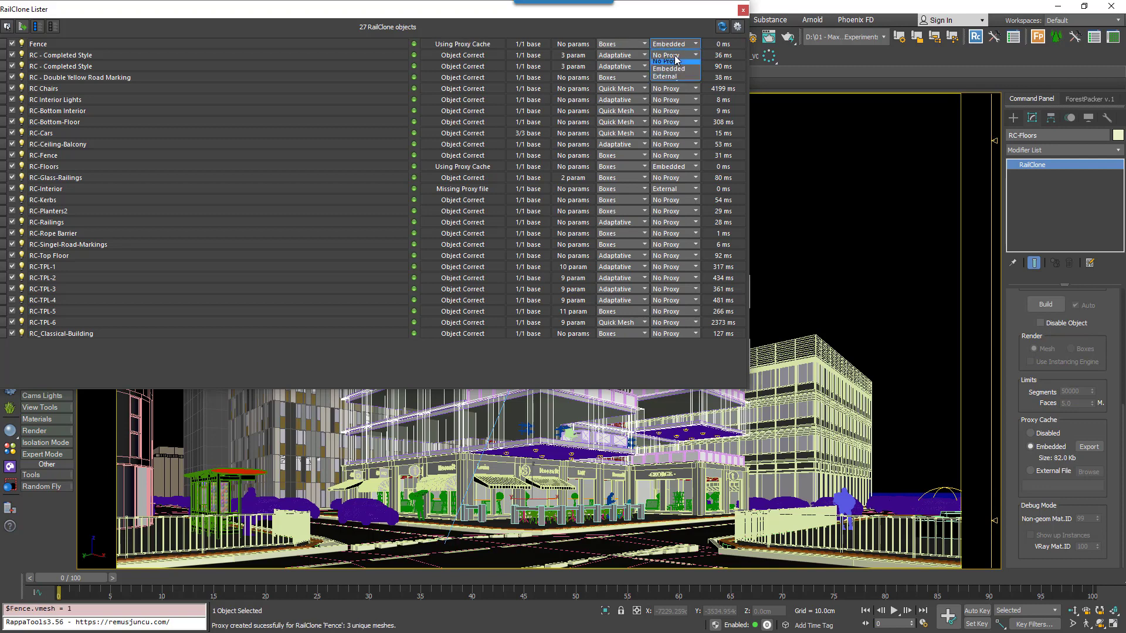
{"action": "left_click", "coordinate": [675, 71]}
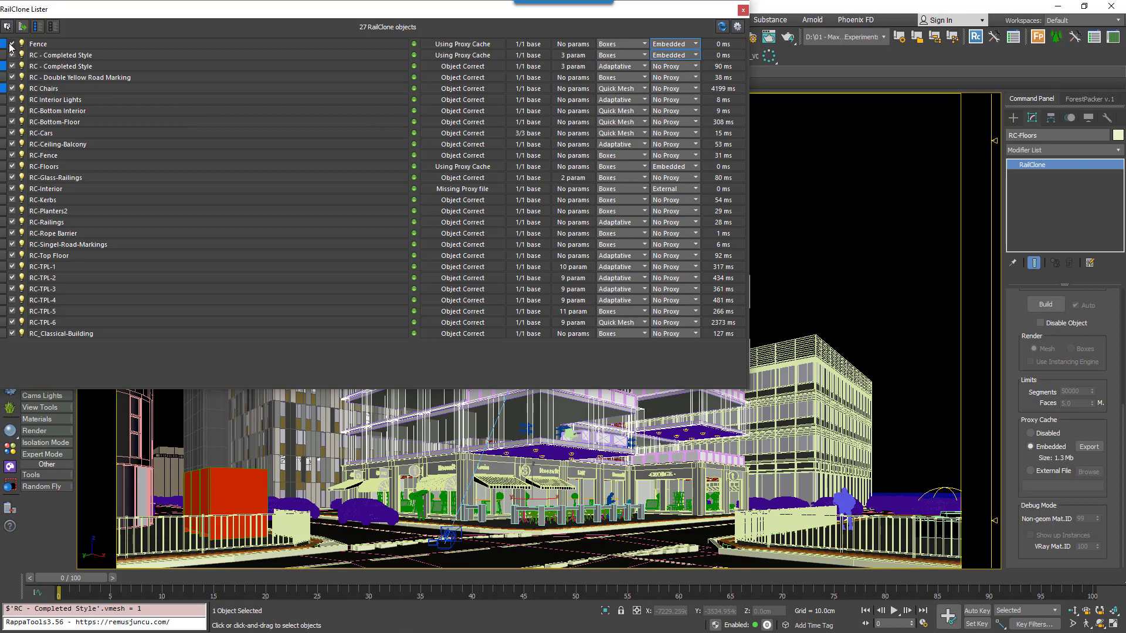
Select all RailClone objects from Fence to RC_Classical-Building and set their proxy mode to Embedded together
{"action": "left_click", "coordinate": [2, 333], "text": "shift"}
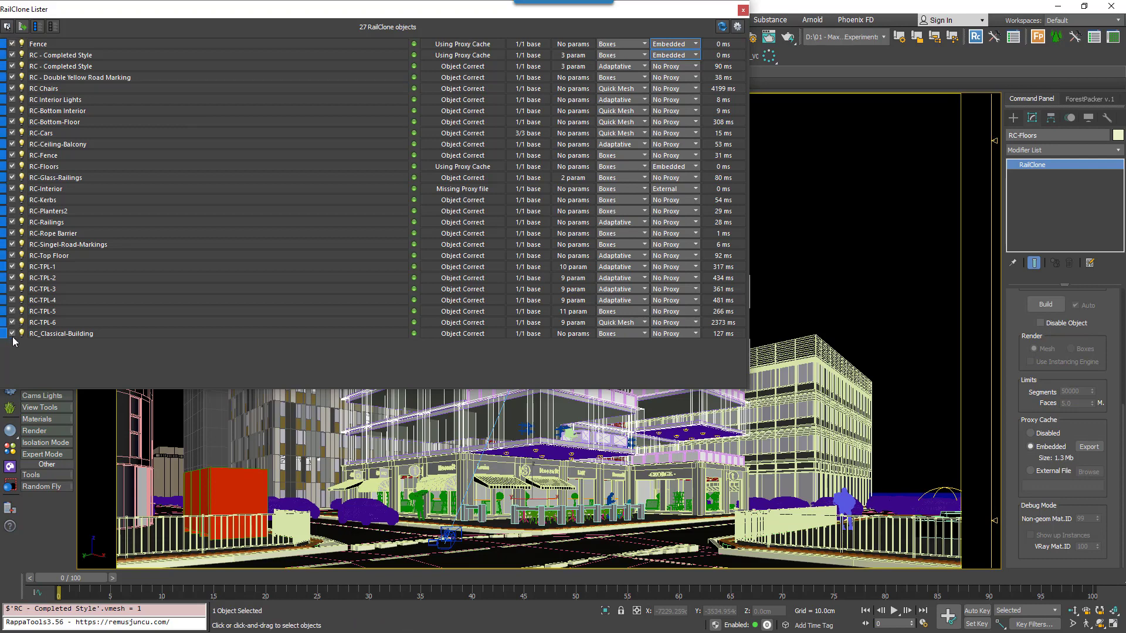
{"action": "left_click", "coordinate": [688, 45]}
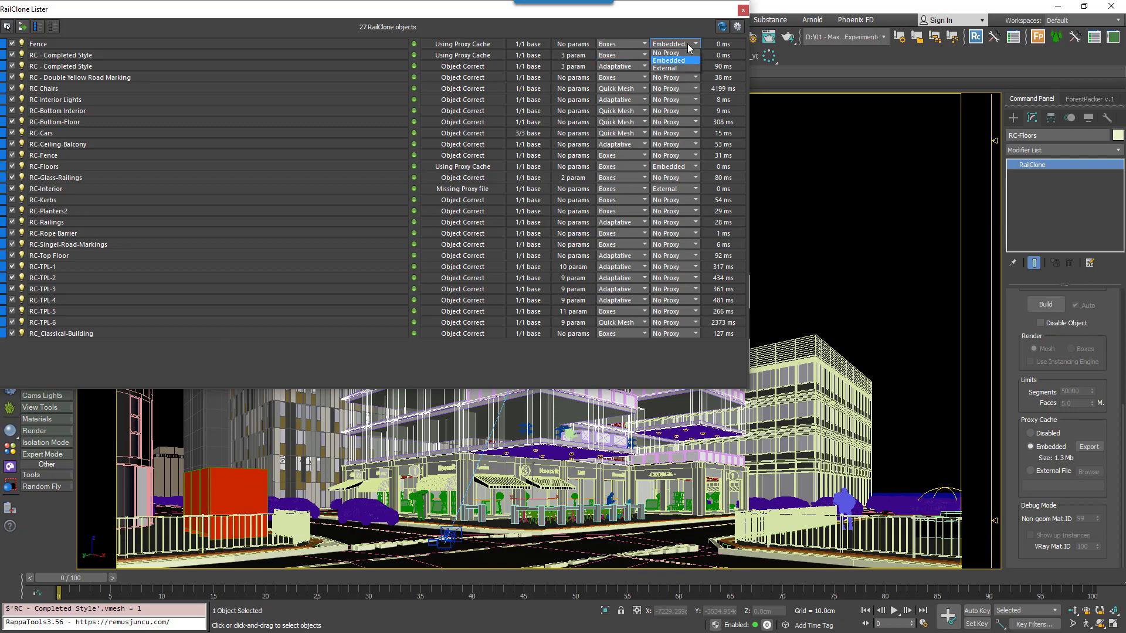
{"action": "left_click", "coordinate": [673, 58]}
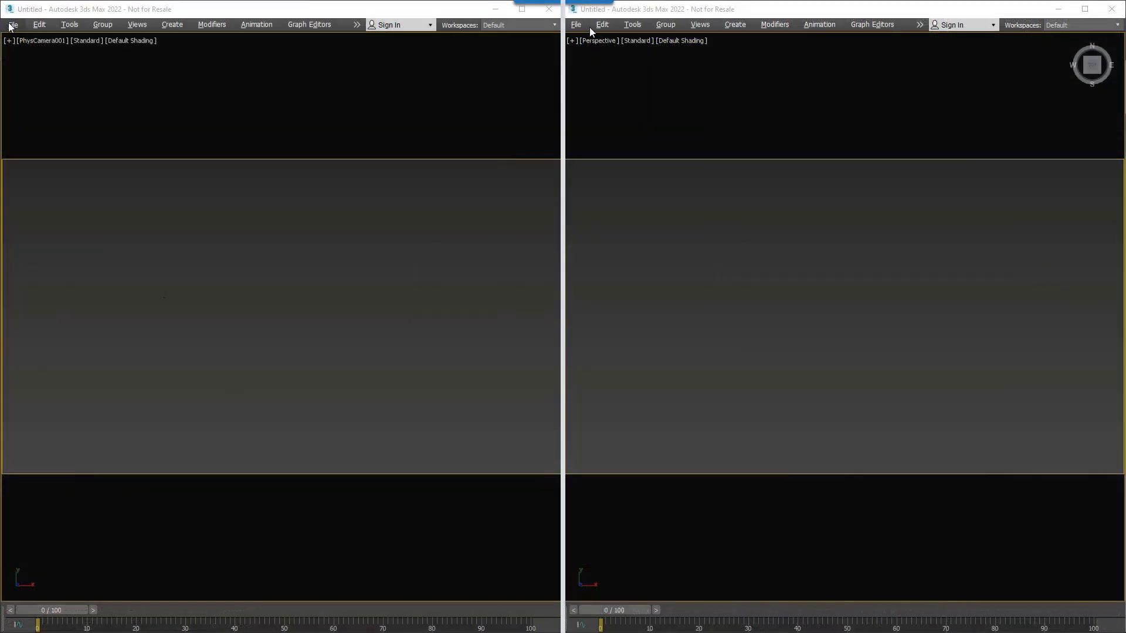
Open the recent scene in both 3ds Max sessions, cache enabled and cache disabled, to compare loading times
{"action": "left_click", "coordinate": [12, 24]}
{"action": "left_click", "coordinate": [576, 24]}
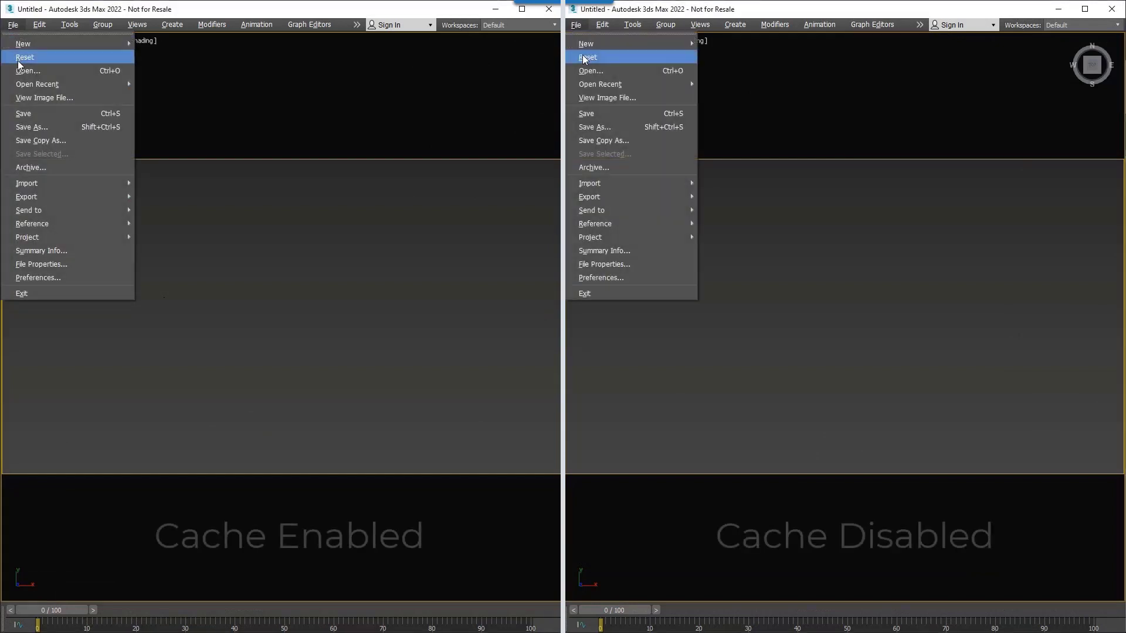
{"action": "mouse_move", "coordinate": [636, 88]}
{"action": "left_click", "coordinate": [204, 91]}
{"action": "left_click", "coordinate": [762, 83]}
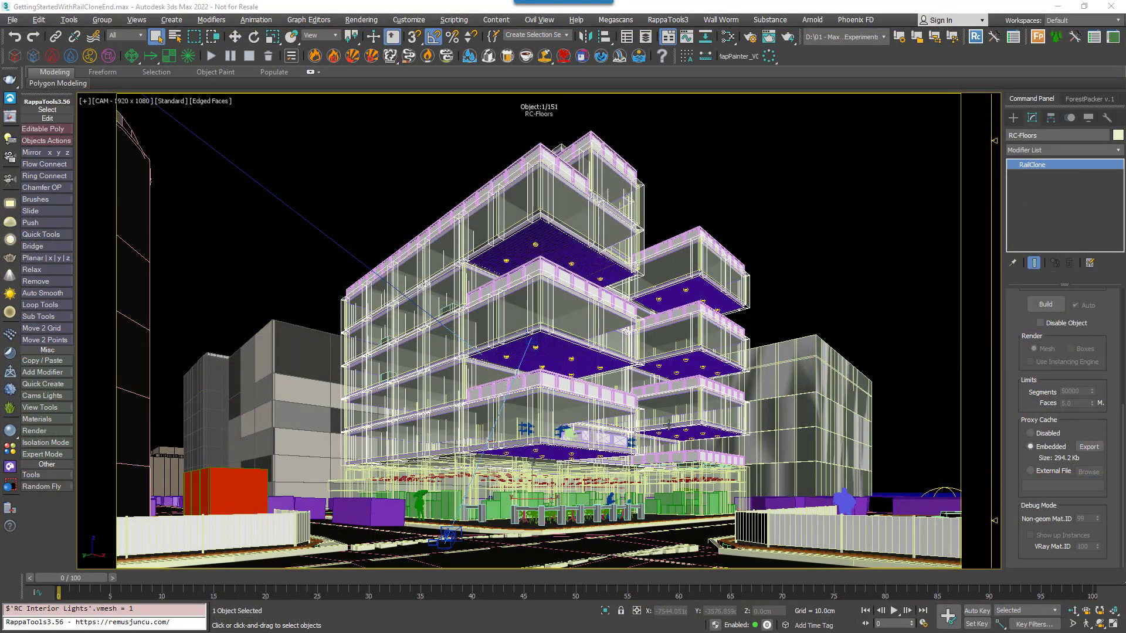
Set the proxy cache of the RC_RollerCoaster object to Embedded in its display and build settings
{"action": "left_click", "coordinate": [1032, 473]}
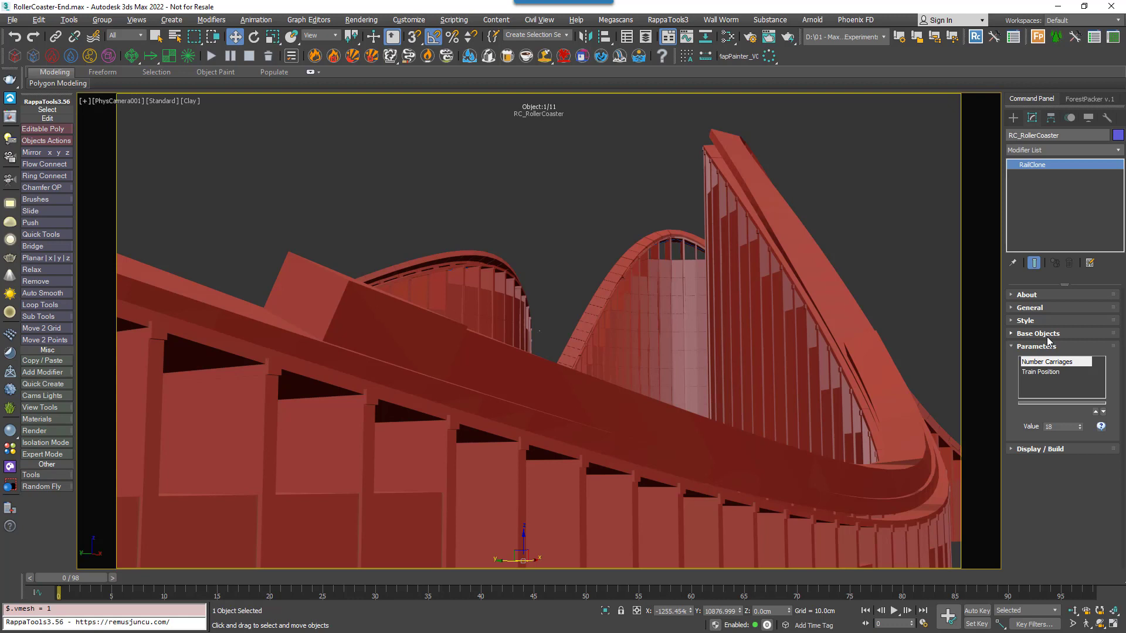
{"action": "left_click", "coordinate": [1040, 449]}
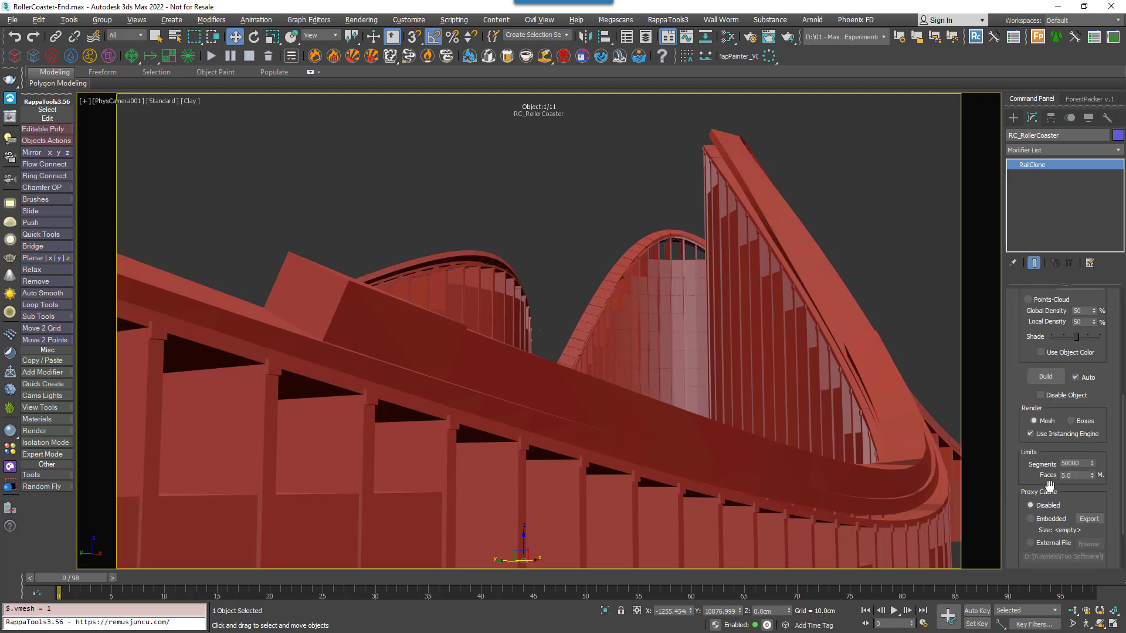
{"action": "left_click_drag", "start_coordinate": [1039, 475], "coordinate": [1039, 435]}
{"action": "scroll", "coordinate": [1040, 435], "scroll_direction": "down", "scroll_amount": 2}
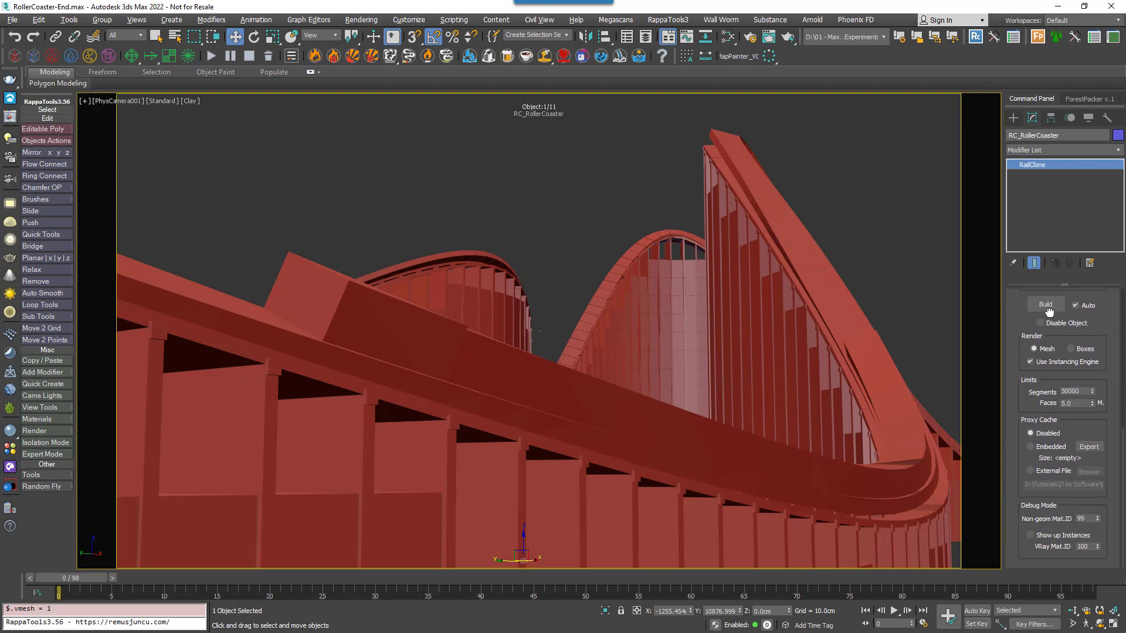
{"action": "left_click", "coordinate": [1048, 449]}
Export the roller coaster's proxy cache as Coaster.rcproxy, overwriting the existing file in the Part 9 - Proxy mode folder
{"action": "left_click", "coordinate": [1089, 446]}
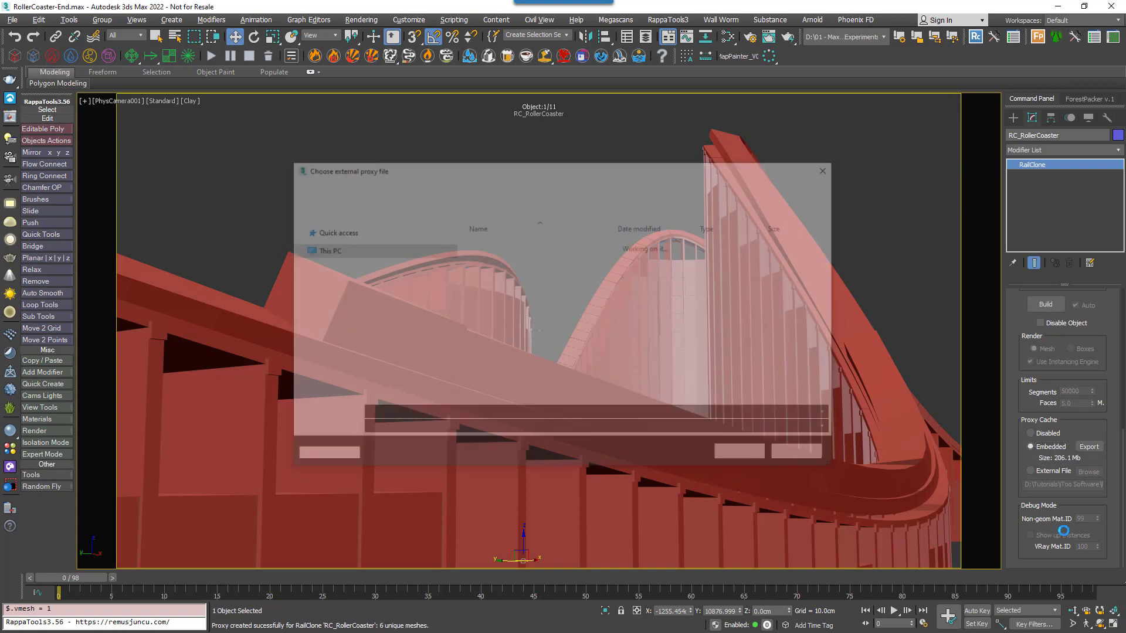
{"action": "left_click", "coordinate": [502, 258]}
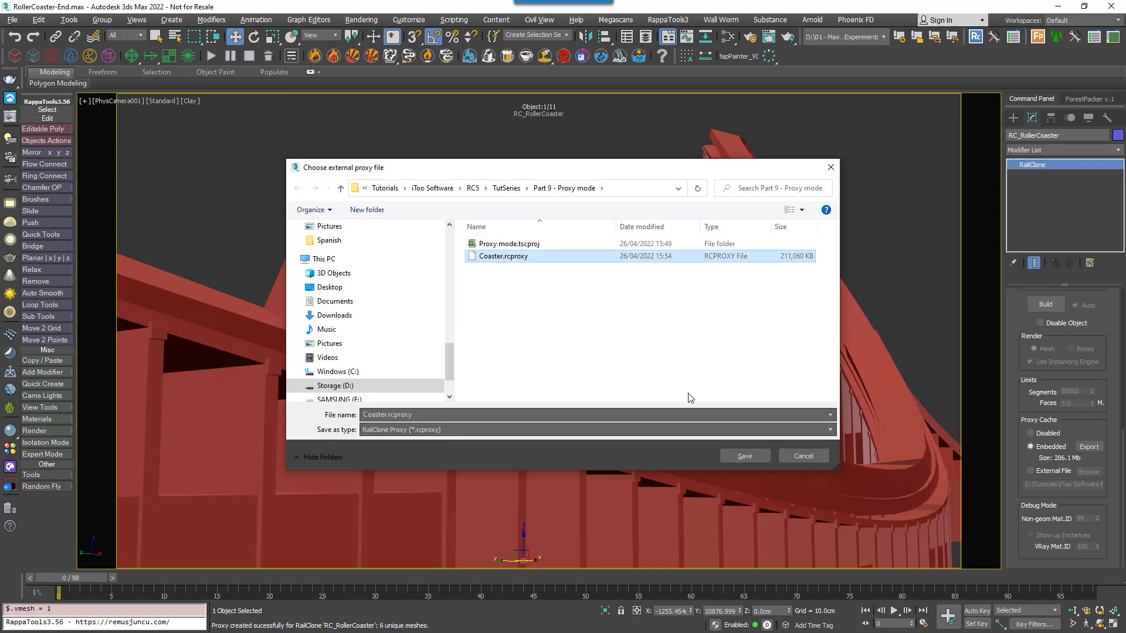
{"action": "left_click", "coordinate": [744, 456]}
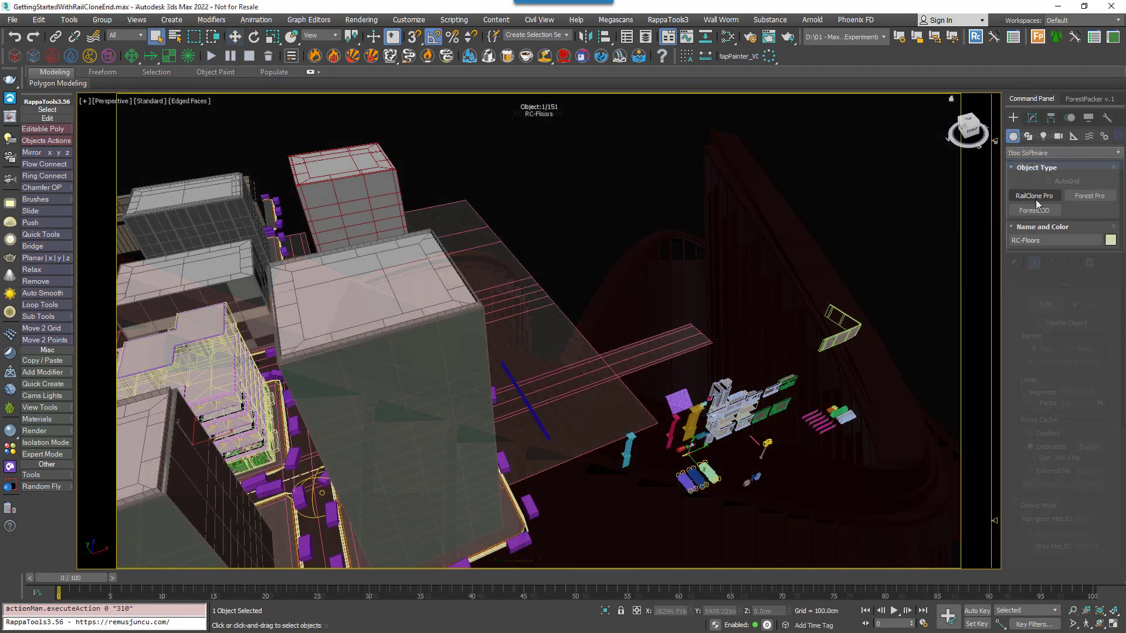
Create a new RailClone Pro object in the empty area beside the city buildings and open its settings for modification
{"action": "left_click", "coordinate": [1037, 199]}
{"action": "left_click", "coordinate": [638, 294]}
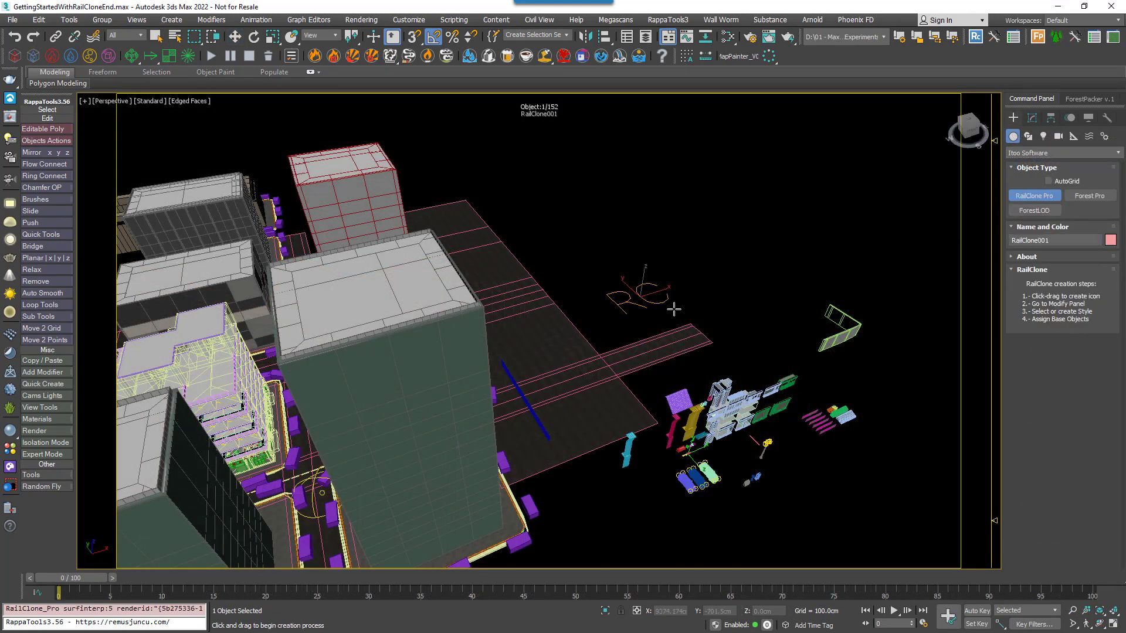
{"action": "left_click", "coordinate": [1032, 118]}
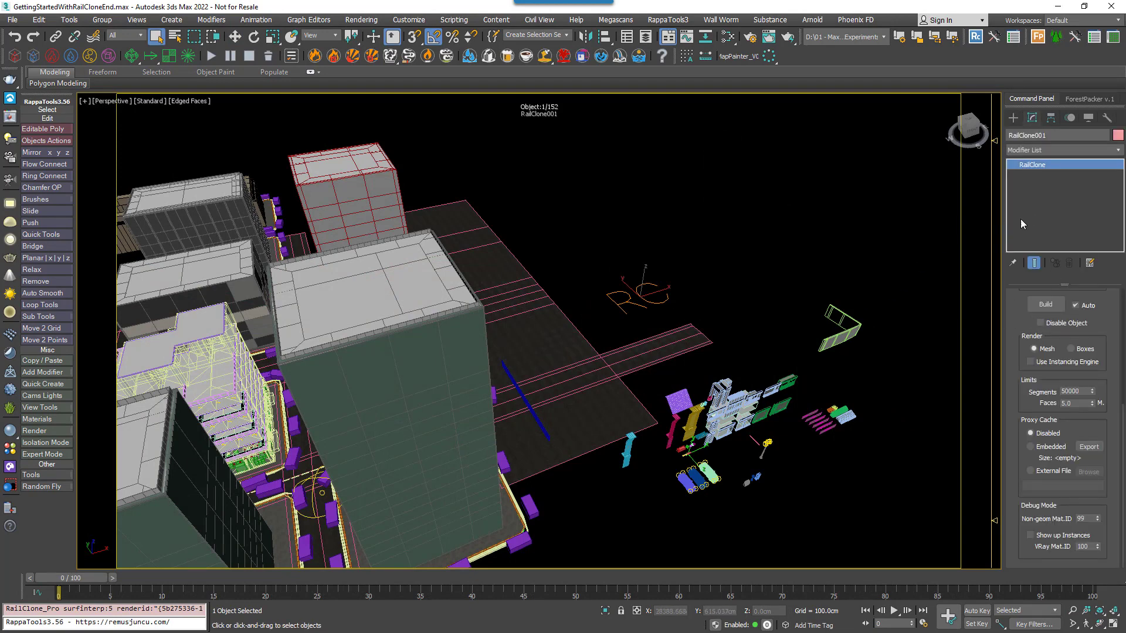
Set the new RailClone object's proxy cache to External File and load Coaster.rcproxy
{"action": "left_click", "coordinate": [1054, 471]}
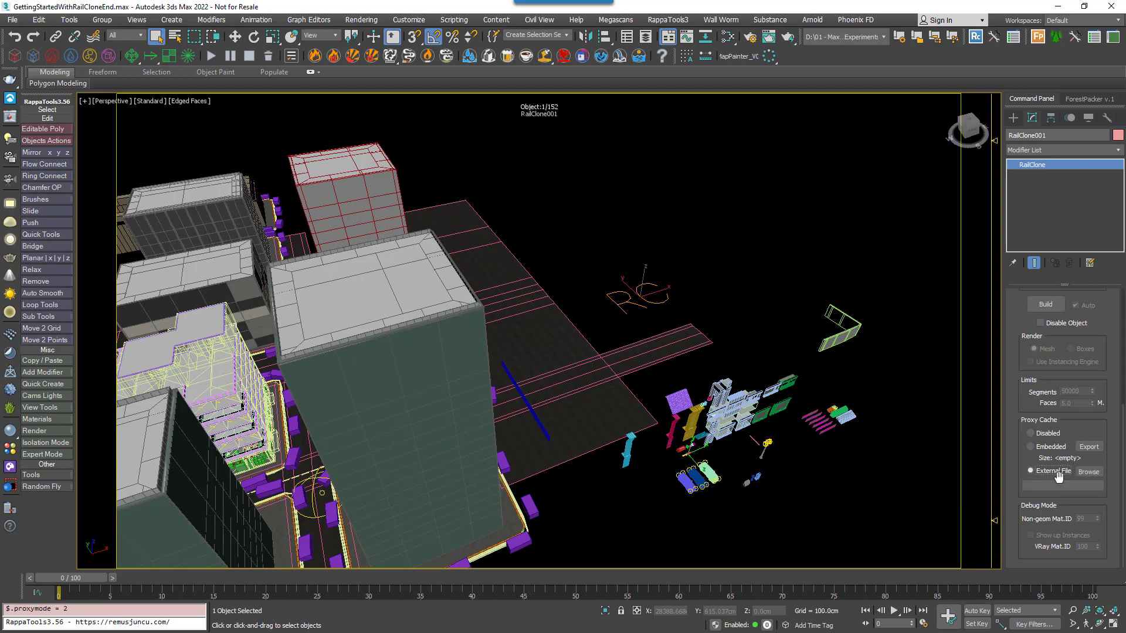
{"action": "left_click", "coordinate": [1087, 472]}
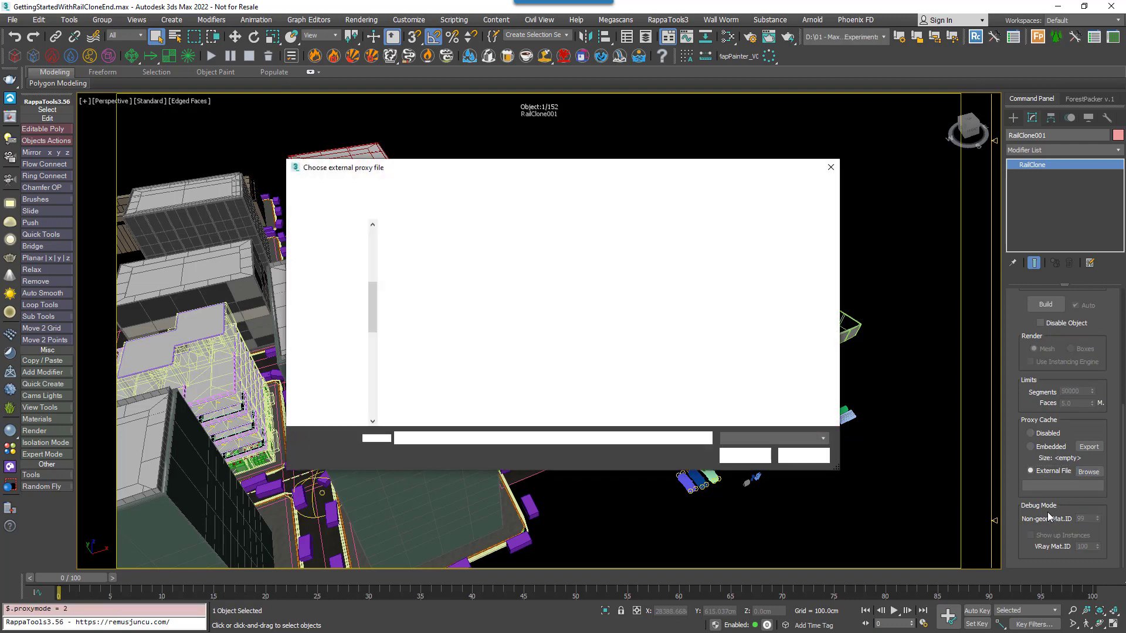
{"action": "left_click", "coordinate": [433, 258]}
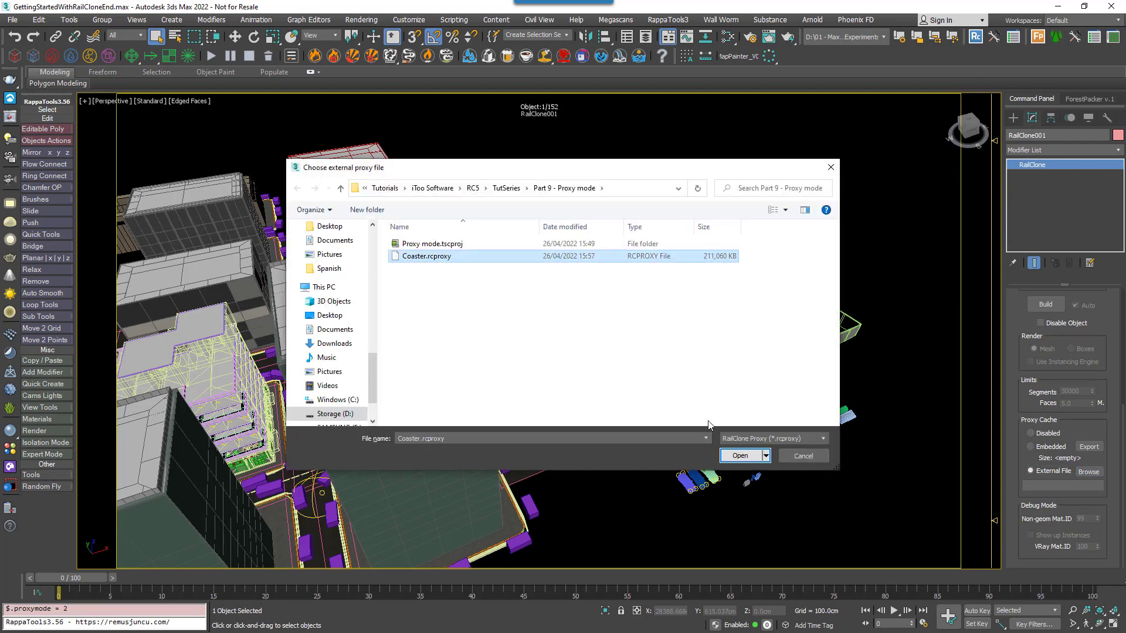
{"action": "left_click", "coordinate": [741, 455]}
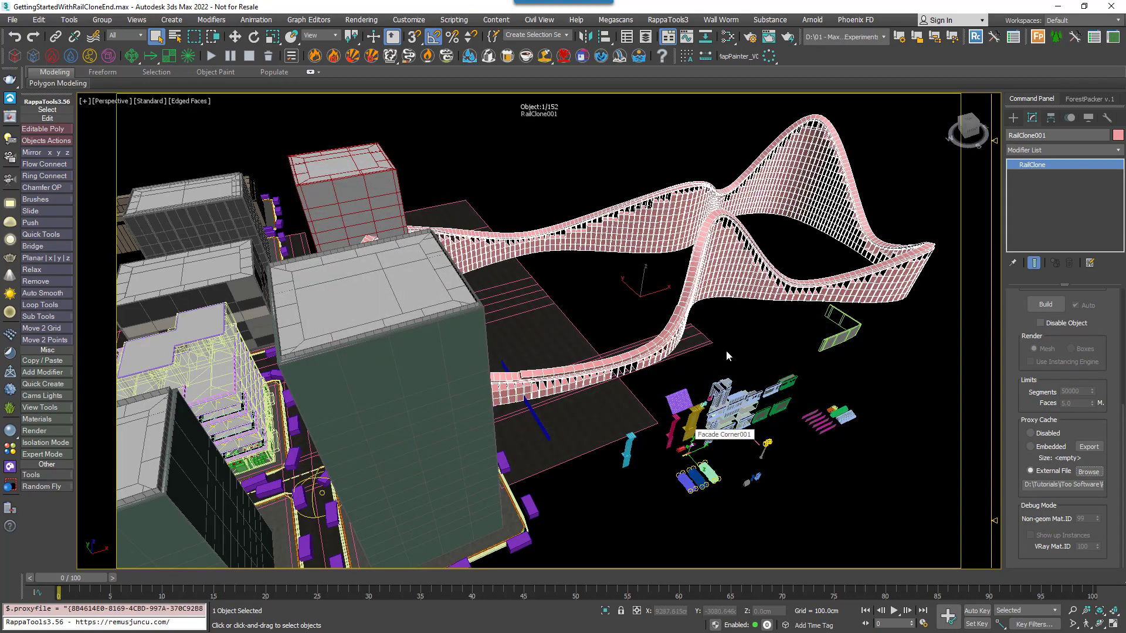
Rotate the imported roller coaster 90 degrees about the Z axis
{"action": "middle_click_drag", "start_coordinate": [726, 350], "coordinate": [658, 420], "text": "alt"}
{"action": "key", "text": "e"}
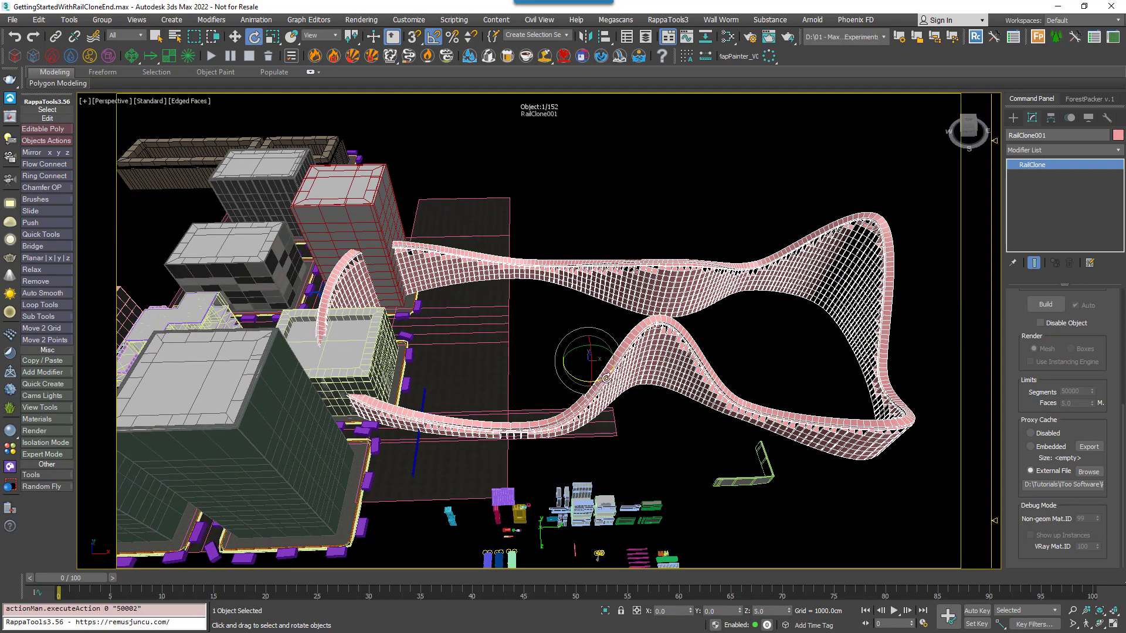
{"action": "left_click_drag", "start_coordinate": [604, 380], "coordinate": [655, 379]}
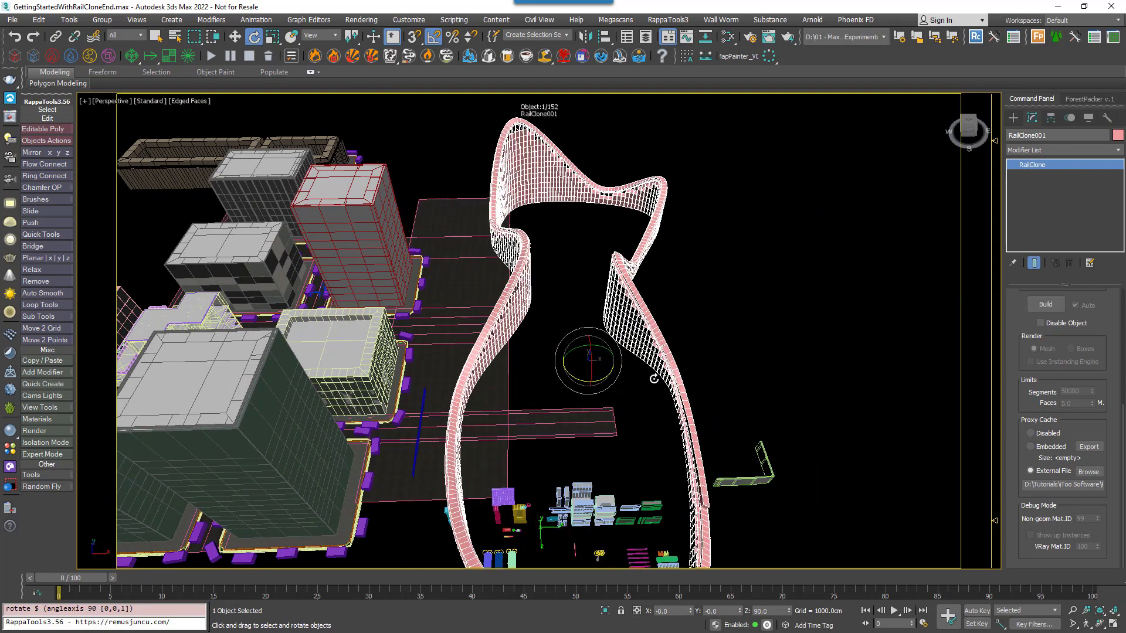
Move the roller coaster along X, switch to the CAM - 1920 x 1080 camera, and move it about -1578 along Y
{"action": "middle_click_drag", "start_coordinate": [656, 384], "coordinate": [665, 373], "text": "alt"}
{"action": "key", "text": "w"}
{"action": "left_click_drag", "start_coordinate": [601, 357], "coordinate": [637, 355]}
{"action": "key", "text": "c"}
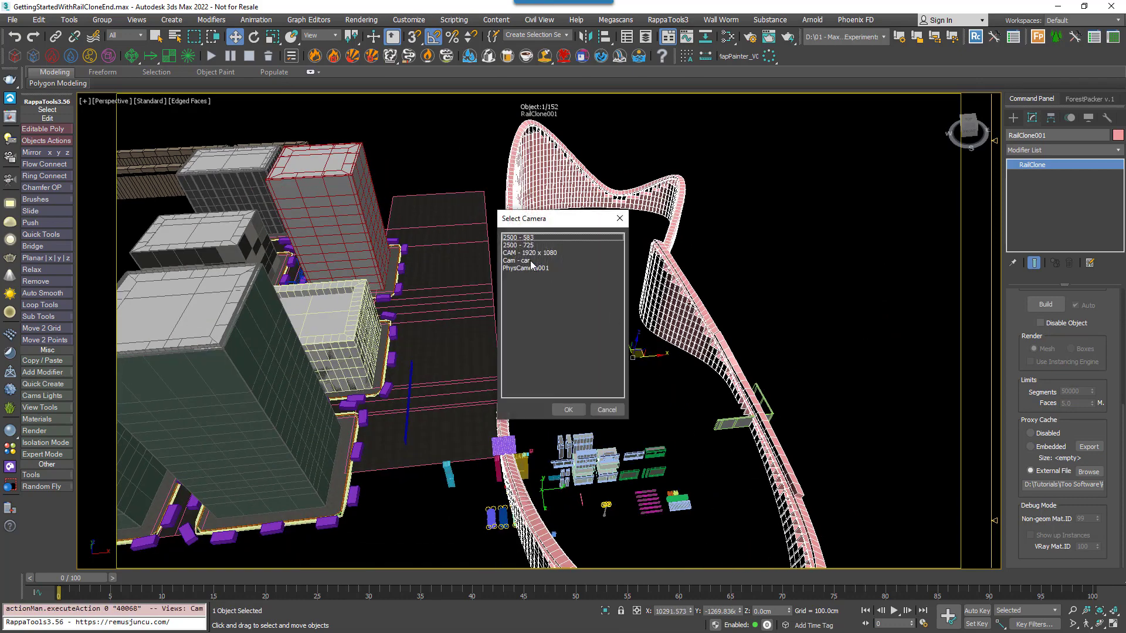
{"action": "double_click", "coordinate": [534, 253]}
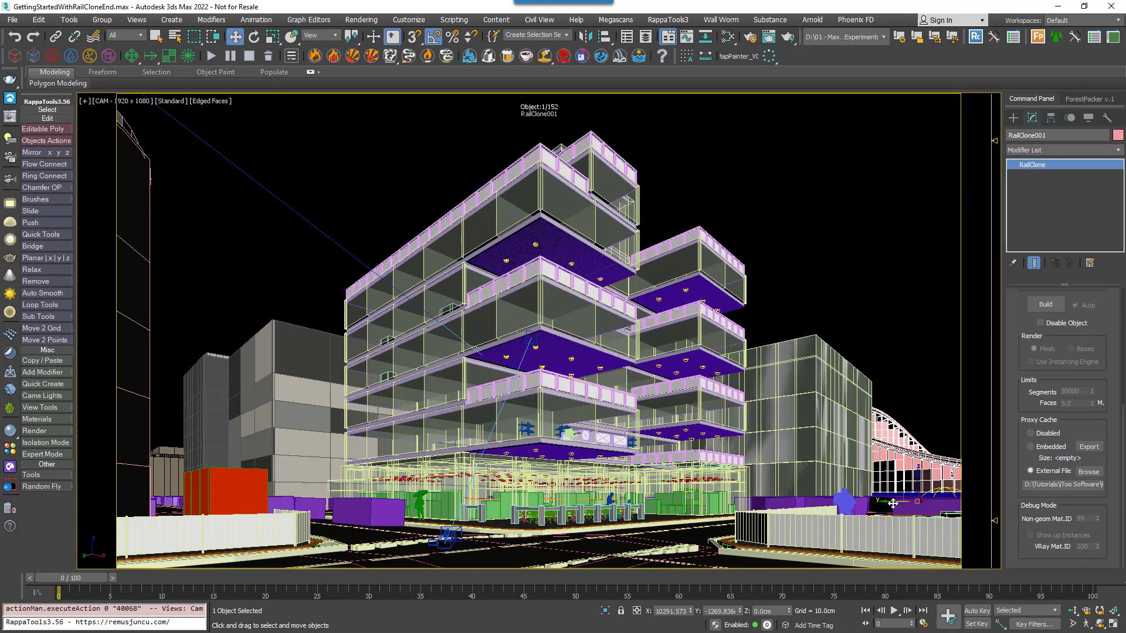
{"action": "left_click_drag", "start_coordinate": [894, 505], "coordinate": [970, 505]}
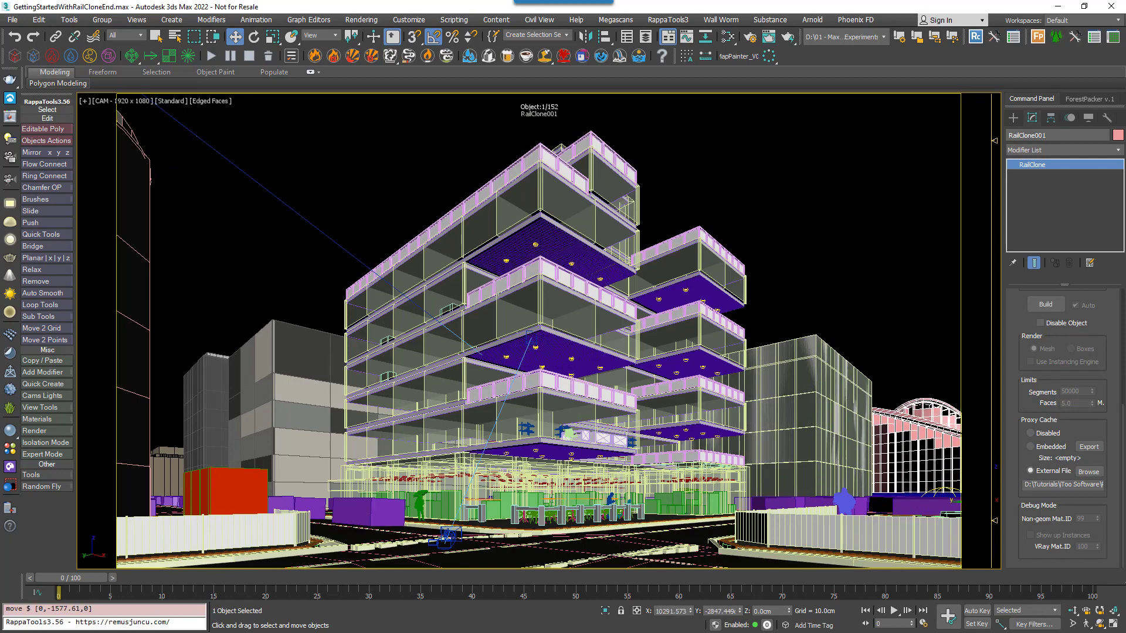
Examine the Style settings and proxy cache status of the imported RailClone object
{"action": "scroll", "coordinate": [1058, 461], "scroll_direction": "up", "scroll_amount": 5}
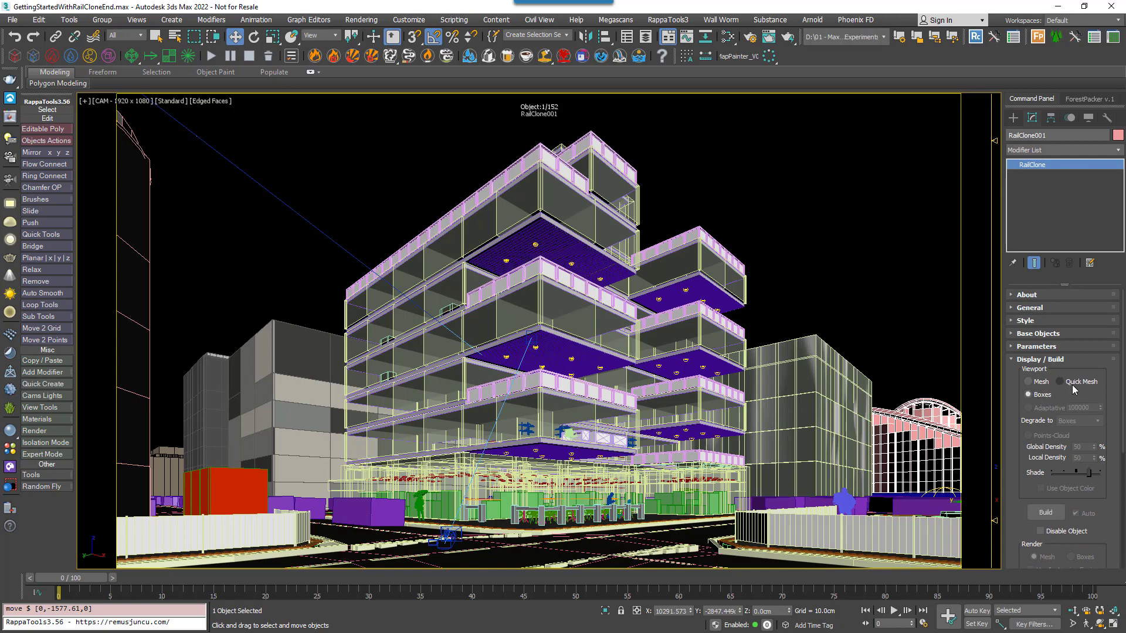
{"action": "left_click", "coordinate": [1039, 360]}
{"action": "left_click", "coordinate": [1033, 321]}
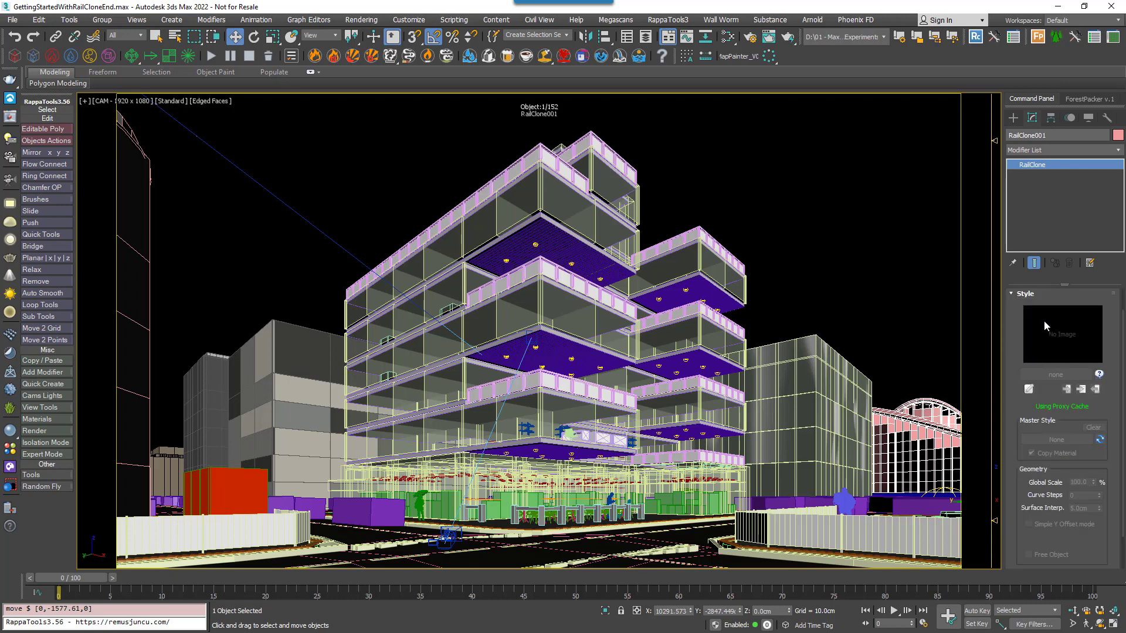
{"action": "scroll", "coordinate": [1050, 482], "scroll_direction": "down", "scroll_amount": 2}
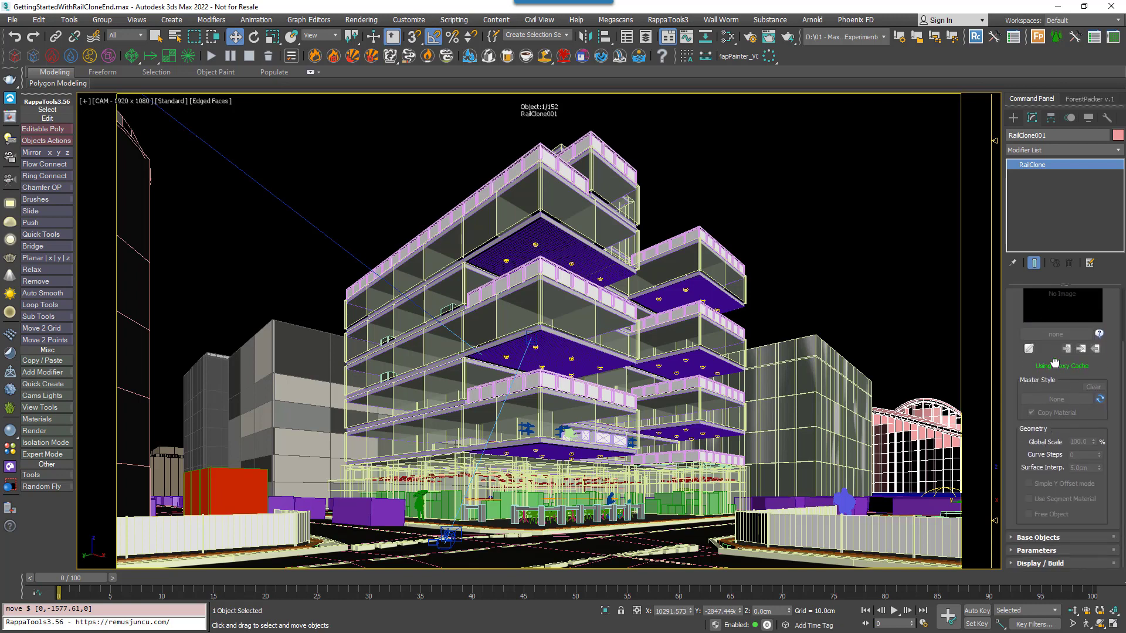